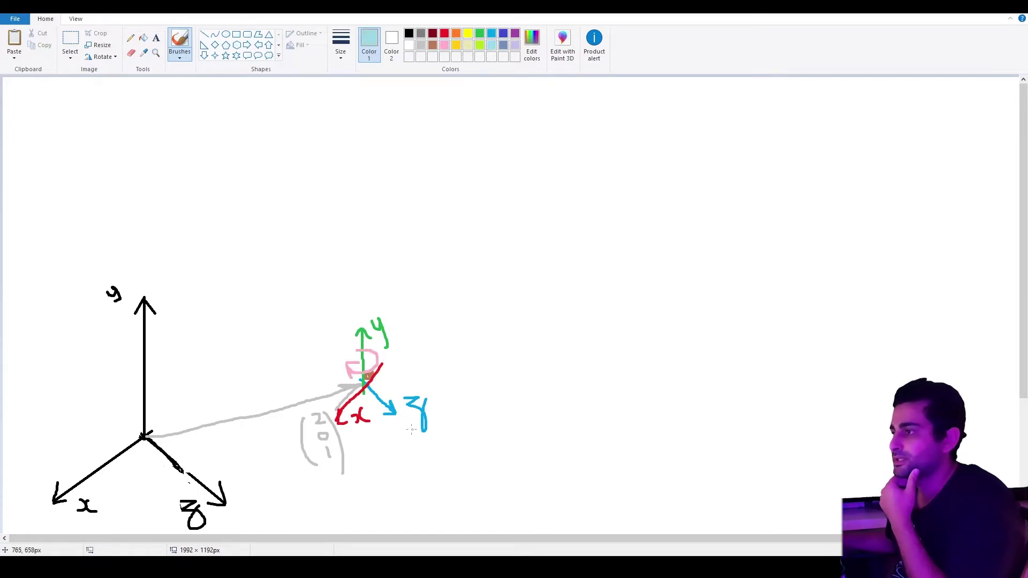
Sketch light-blue and pink rotated axes over the grey vector, then undo all those coloured strokes.
mouse_move(388, 382)
mouse_down()
mouse_move(320, 386)
mouse_move(323, 404)
mouse_move(293, 399)
mouse_up()
click(444, 45)
drag(364, 383, 327, 346)
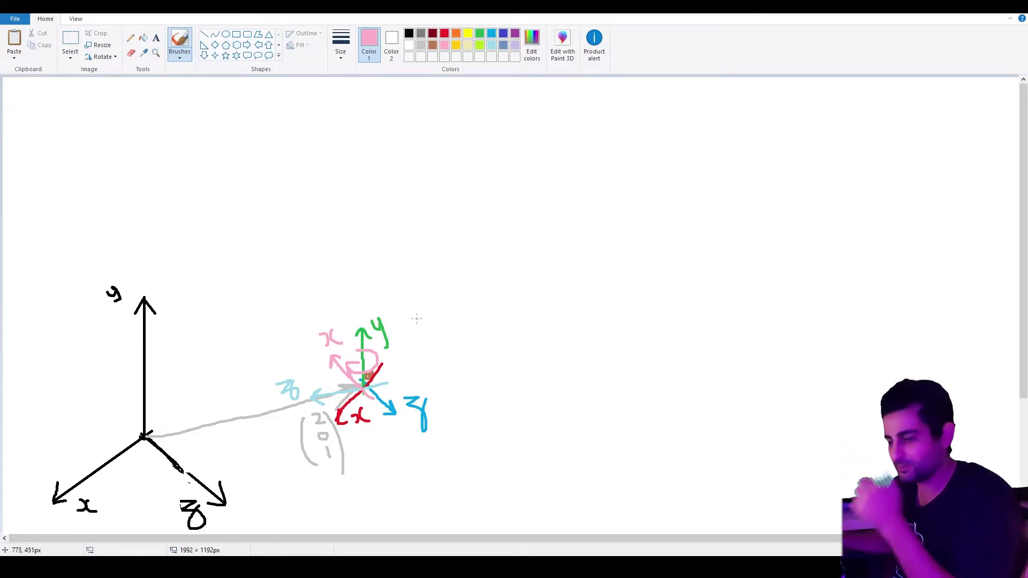
key(ctrl+z)
key(ctrl+z)
key(ctrl+z)
key(ctrl+z)
key(ctrl+z)
key(ctrl+z)
key(ctrl+z)
key(ctrl+z)
key(ctrl+z)
key(ctrl+z)
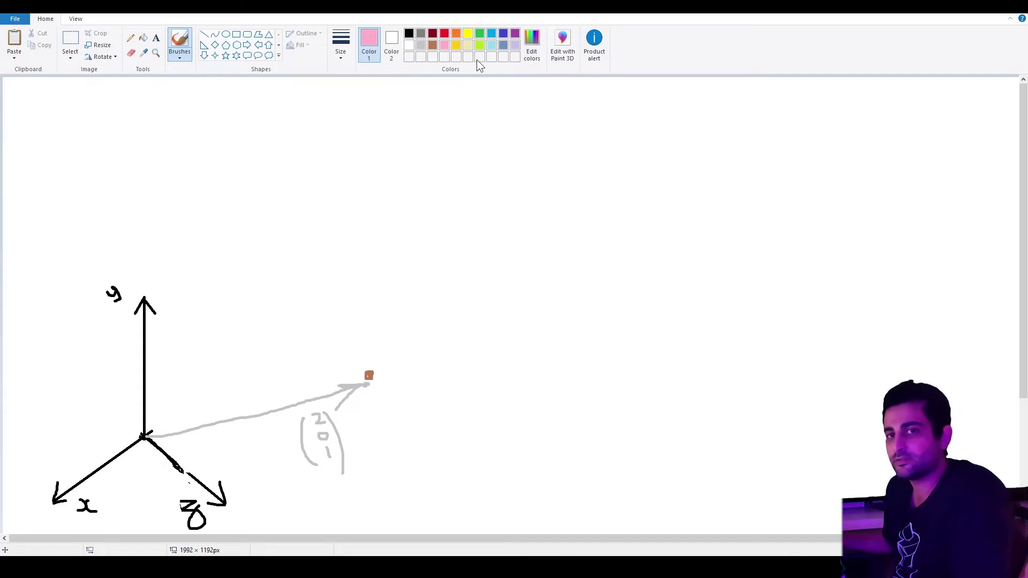
In black, write '+ (1, 0, 2) =' as a column vector after the grey vector.
click(409, 33)
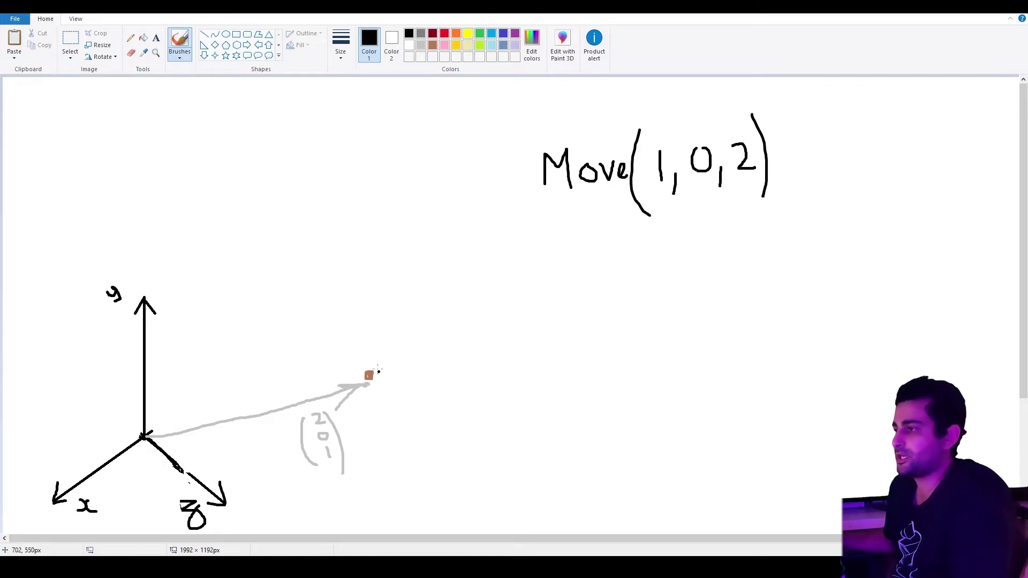
mouse_move(345, 411)
mouse_down()
mouse_move(345, 424)
mouse_move(351, 416)
mouse_move(385, 464)
mouse_up()
mouse_move(376, 402)
mouse_down()
mouse_move(386, 451)
mouse_move(406, 446)
mouse_up()
drag(414, 411, 424, 412)
drag(419, 426, 433, 419)
Write the bracketed result vector and draw an arrow up from the brown dot.
mouse_move(433, 374)
mouse_down()
mouse_move(464, 440)
mouse_move(459, 375)
mouse_move(456, 390)
mouse_move(478, 416)
mouse_up()
drag(461, 349, 496, 463)
drag(378, 367, 400, 320)
drag(393, 332, 407, 333)
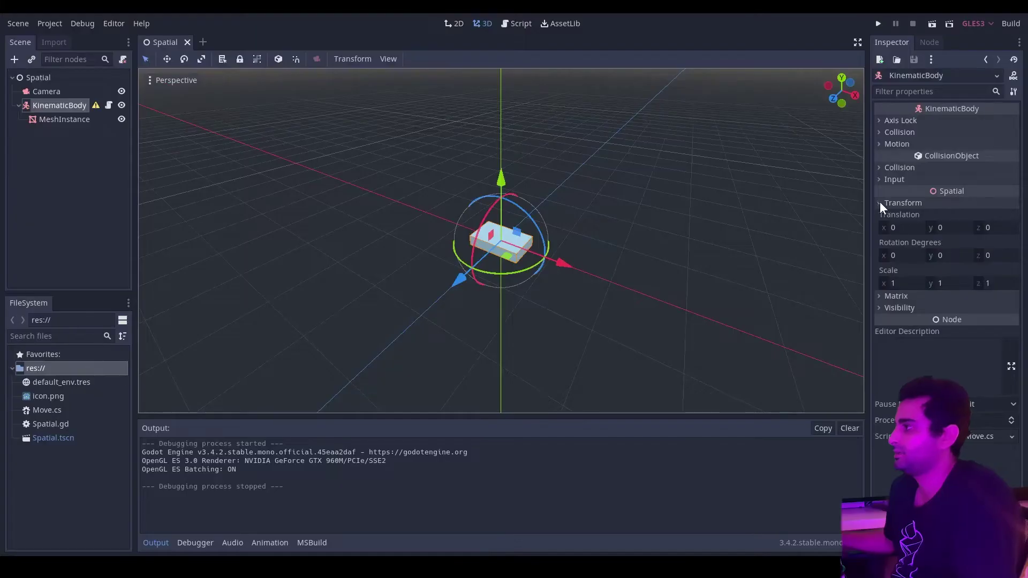
Show the transform matrix and set the KinematicBody translation to 1, 2, 3.
click(879, 295)
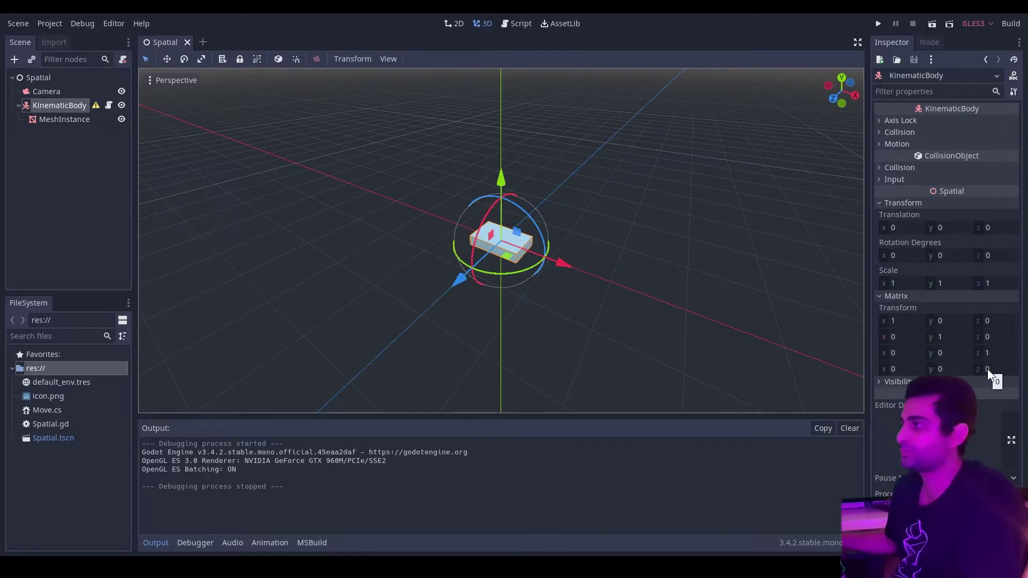
click(910, 228)
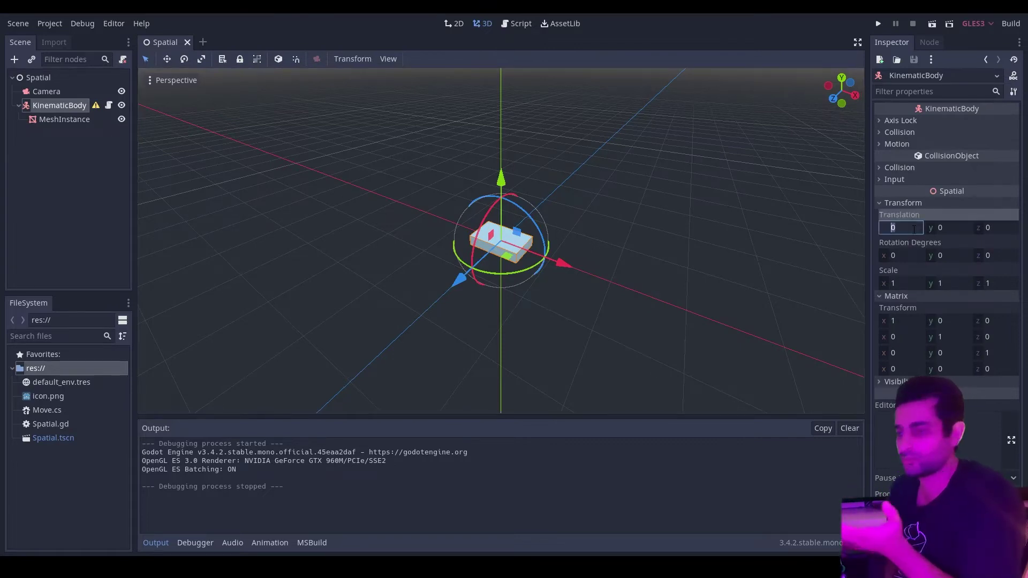
text(1)
key(Tab)
text(2)
key(Tab)
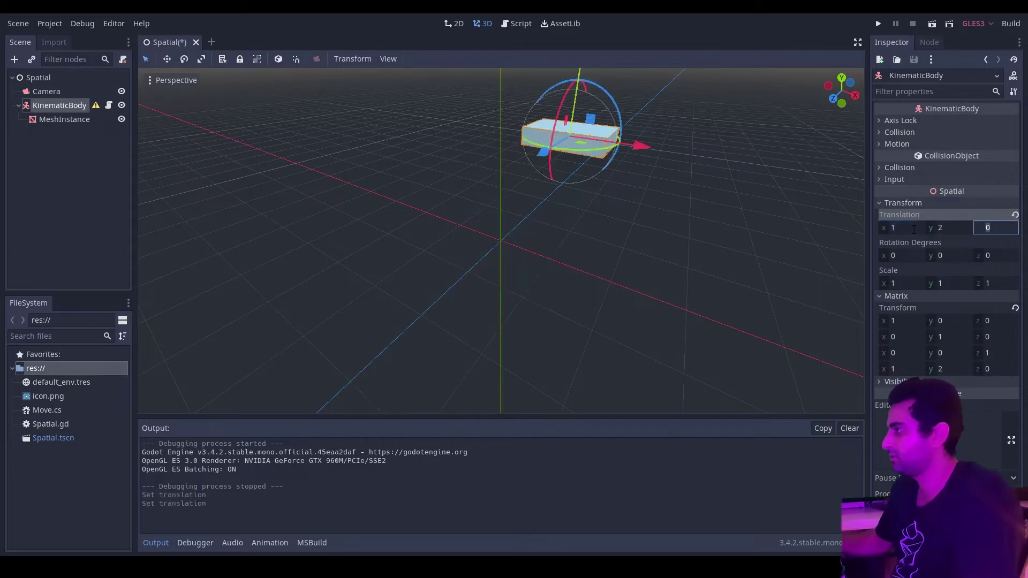
text(3)
key(Return)
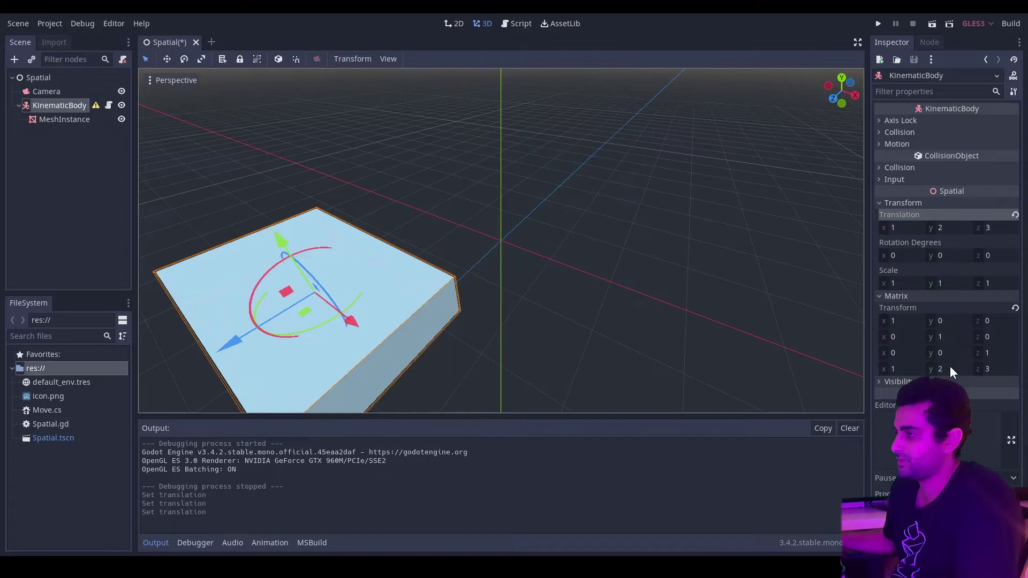
Orbit the viewport to a near-front angle and commit translation 2, 3, 4.
scroll(496, 301, down, 5)
middle_drag(496, 301, 551, 232)
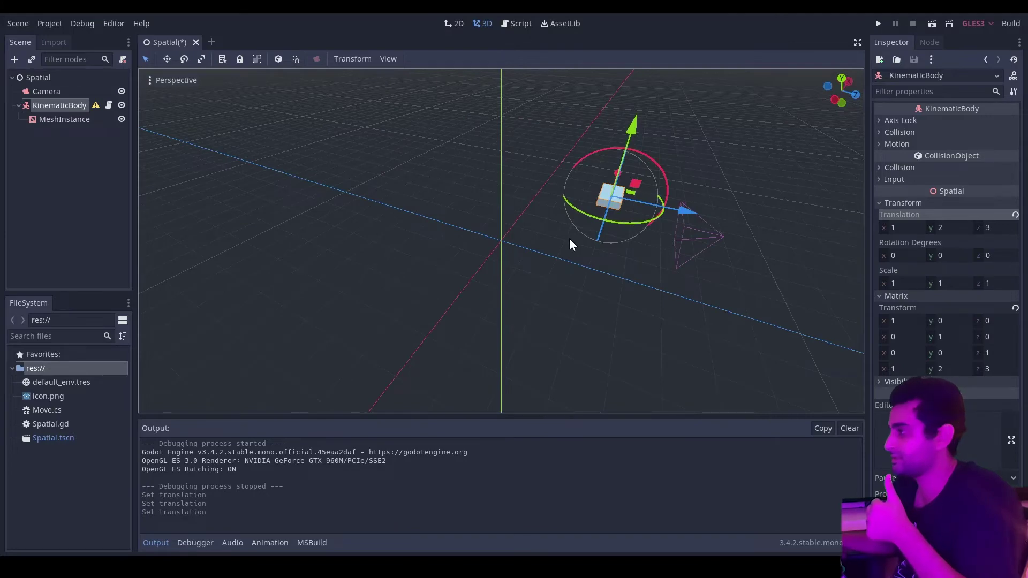
middle_drag(637, 292, 682, 287)
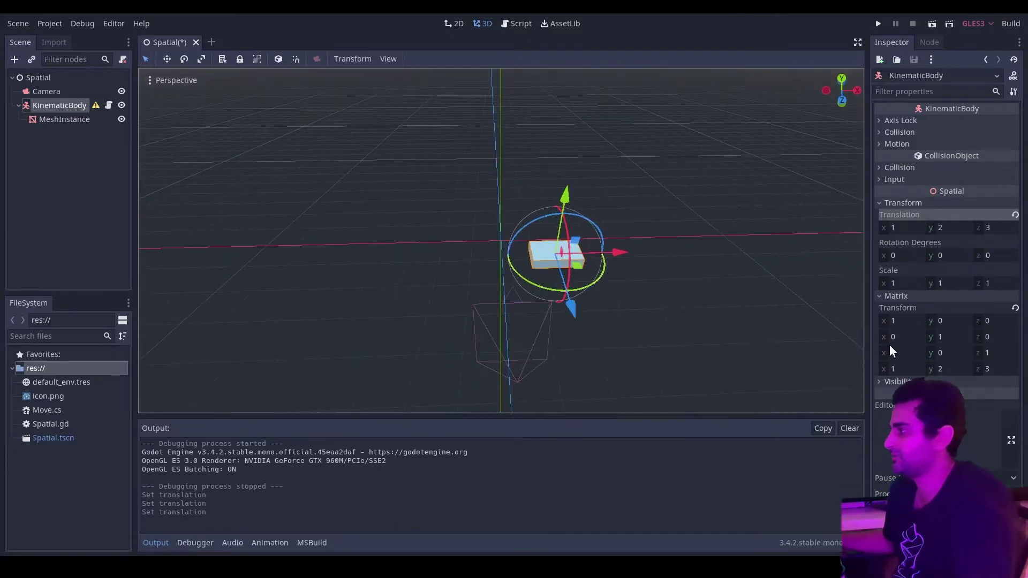
click(901, 230)
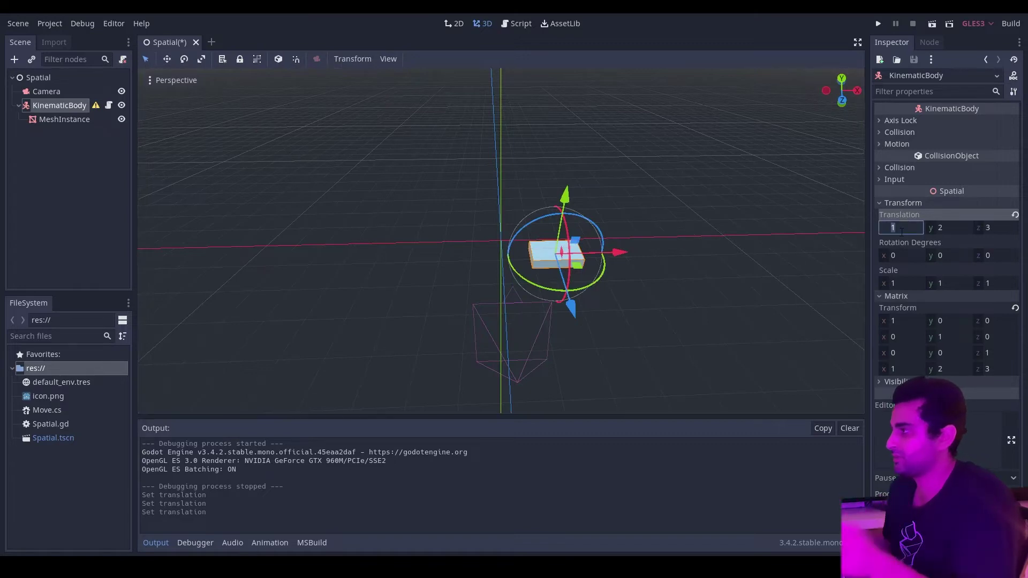
click(910, 232)
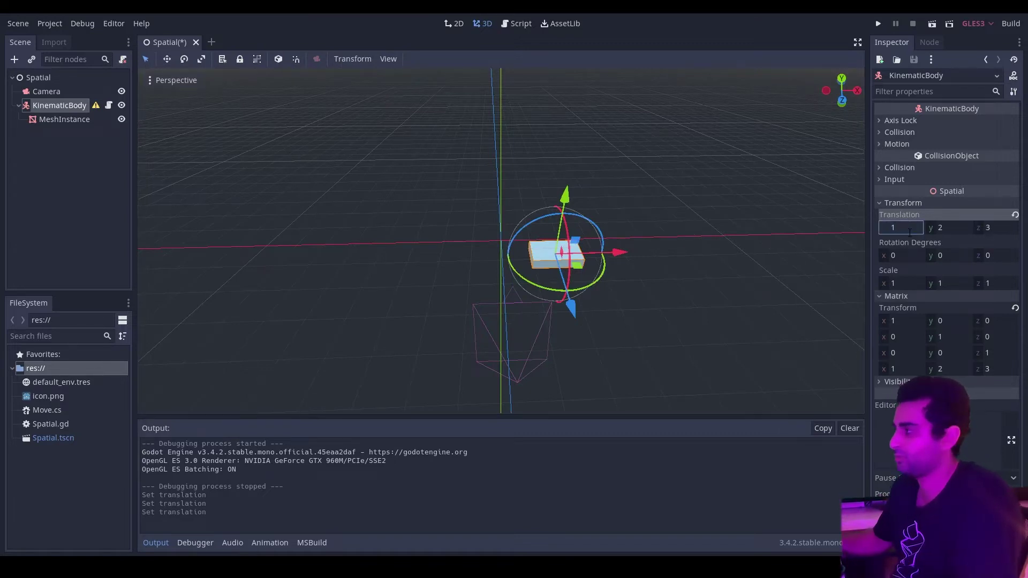
key(Return)
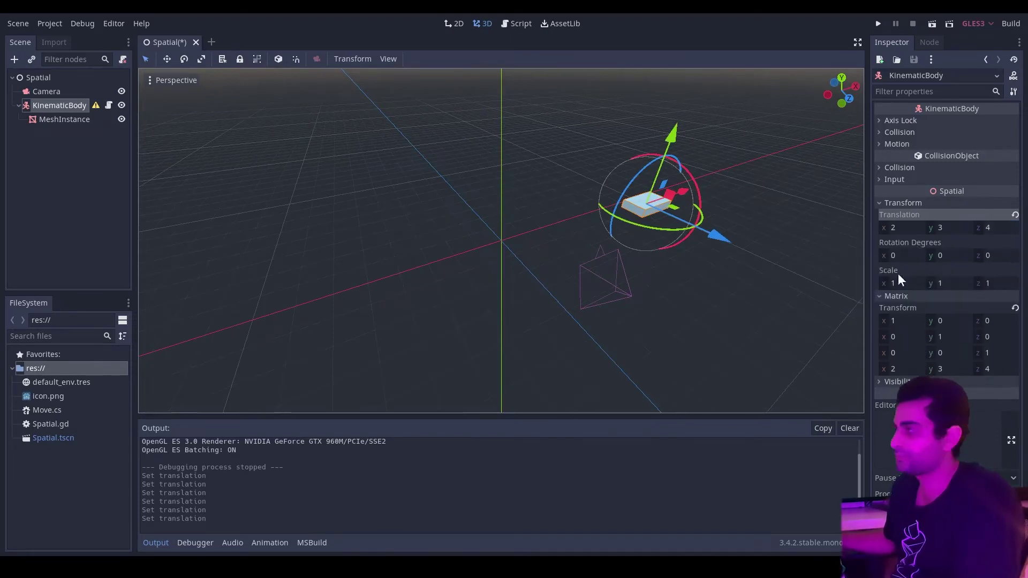
Set the KinematicBody's x translation back to 0.
click(894, 228)
text(0)
key(Tab)
text(0)
key(Tab)
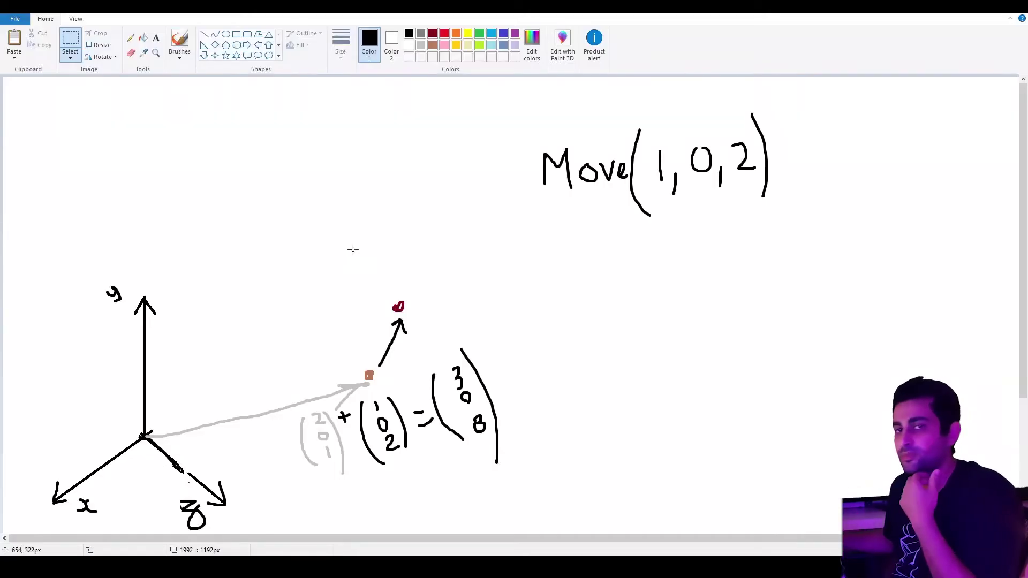
Undo the handwritten Move(1,0,2) note.
key(ctrl+z)
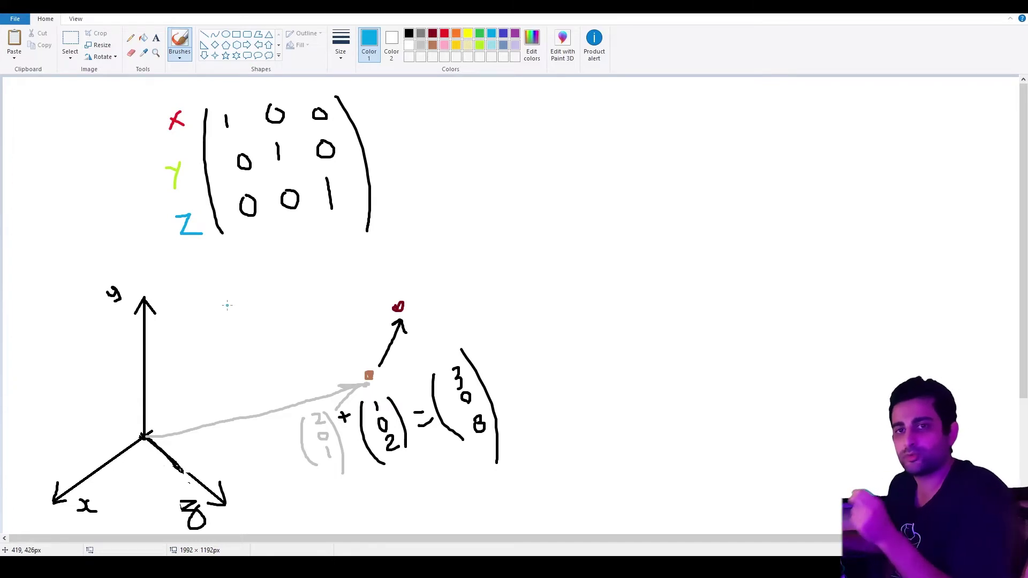
Paste the Rx, Ry and Rz rotation matrices image at the canvas's top-left.
key(ctrl+v)
click(416, 227)
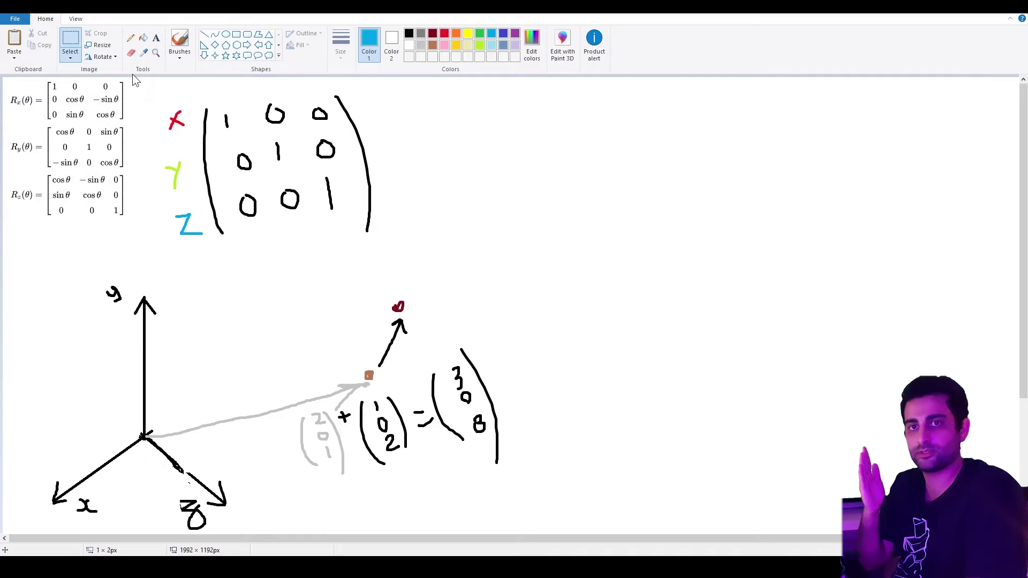
With the black brush, draw second-matrix parentheses and an equals sign after the identity matrix.
click(409, 33)
click(179, 43)
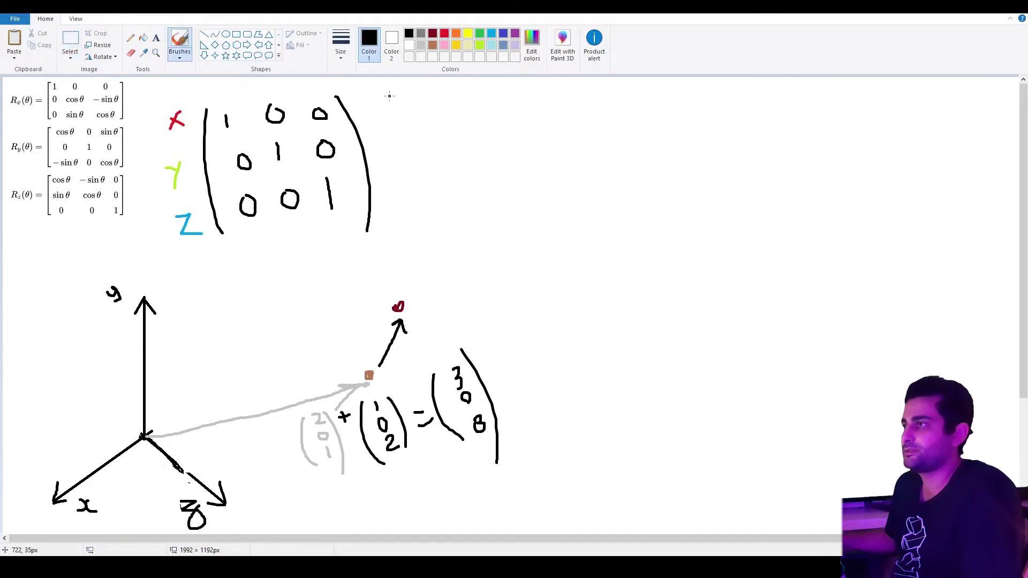
drag(389, 95, 408, 231)
drag(530, 93, 546, 224)
drag(607, 139, 627, 139)
drag(609, 159, 627, 161)
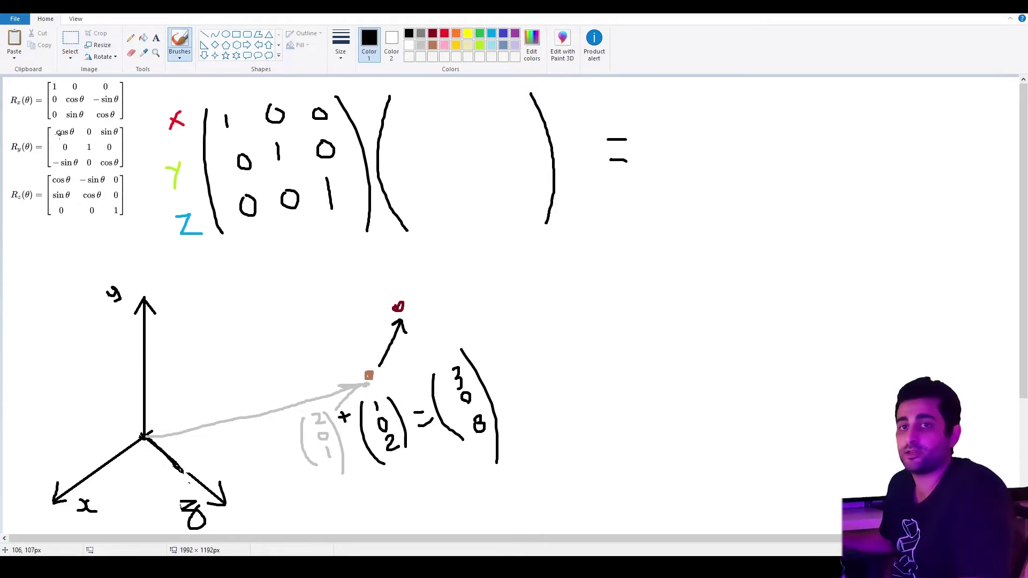
Handwrite the second matrix's first entry with its decimal point and the middle row 0 1 0.
mouse_move(399, 106)
mouse_down()
mouse_move(428, 110)
mouse_move(426, 97)
mouse_move(448, 101)
mouse_move(443, 117)
mouse_move(467, 100)
mouse_up()
click(419, 119)
mouse_move(405, 136)
mouse_down()
mouse_move(408, 157)
mouse_move(413, 138)
mouse_move(465, 163)
mouse_move(509, 142)
mouse_up()
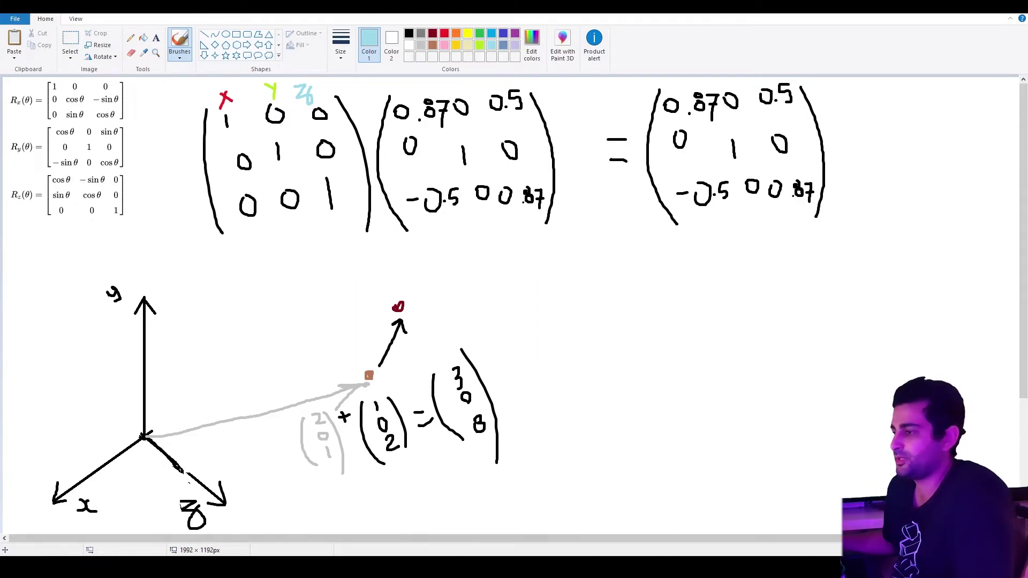
key(alt+Tab)
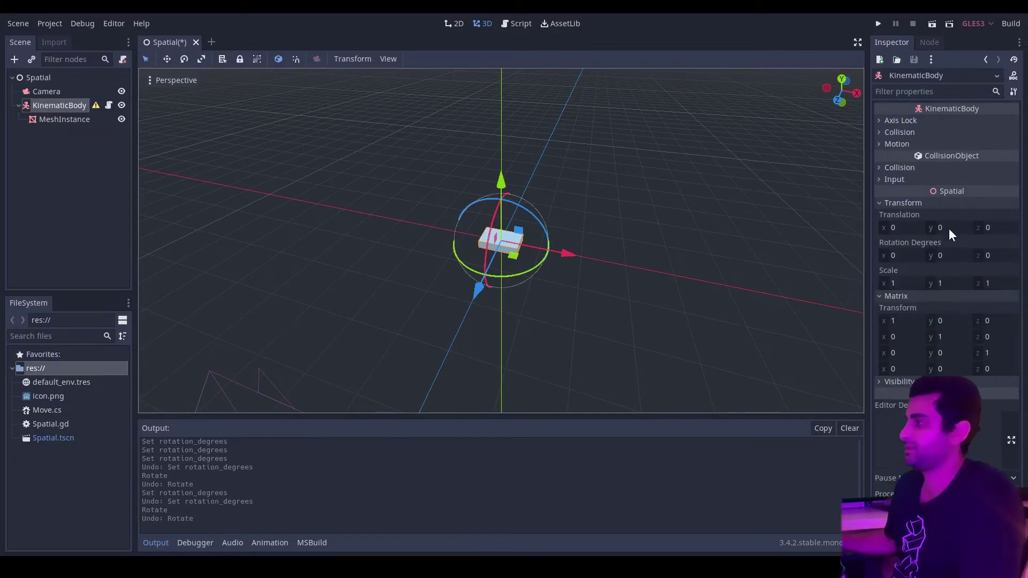
Set the KinematicBody's Y rotation to 30 degrees and compare with the Paint matrix.
click(950, 251)
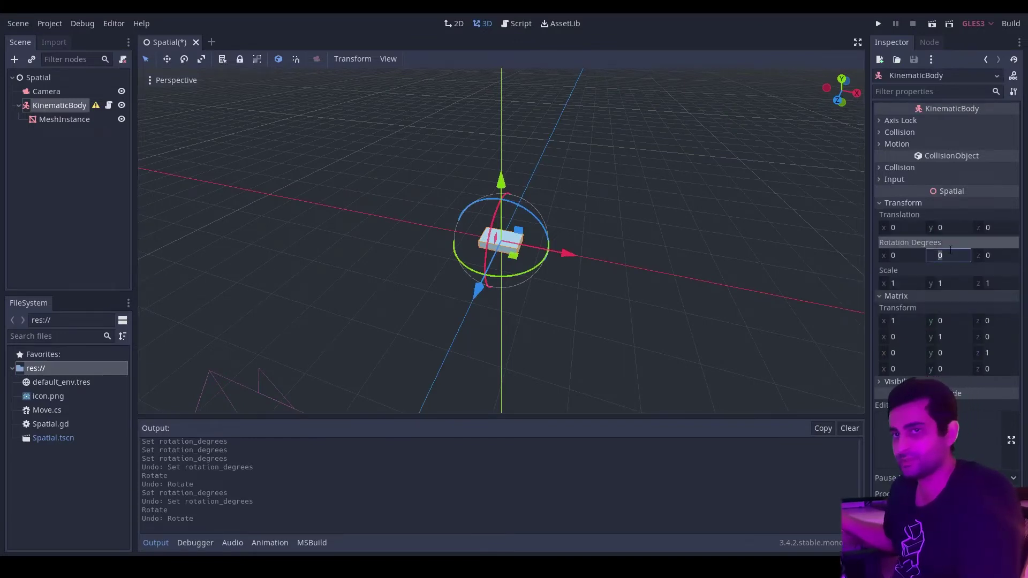
text(30)
key(Return)
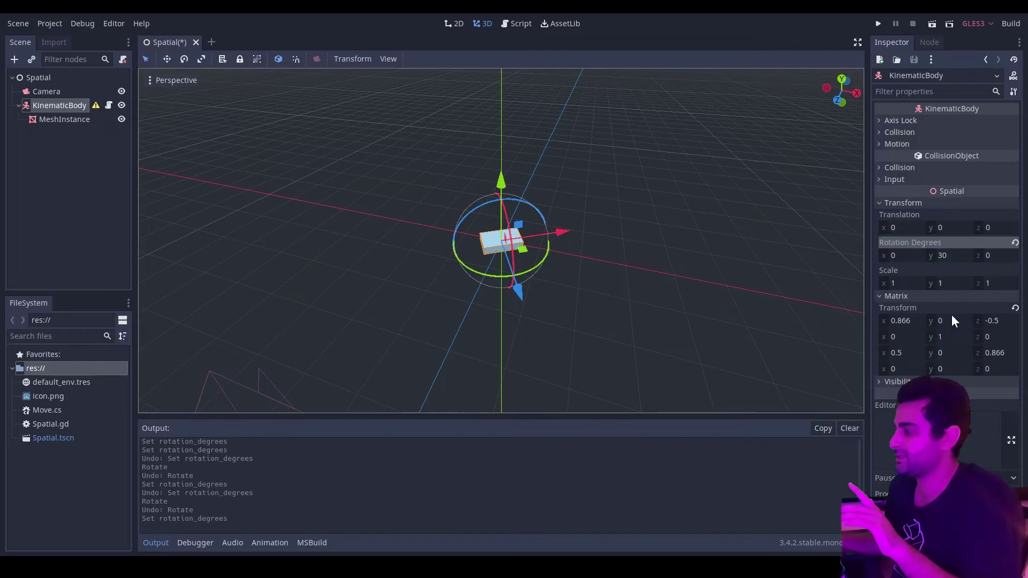
key(alt+Tab)
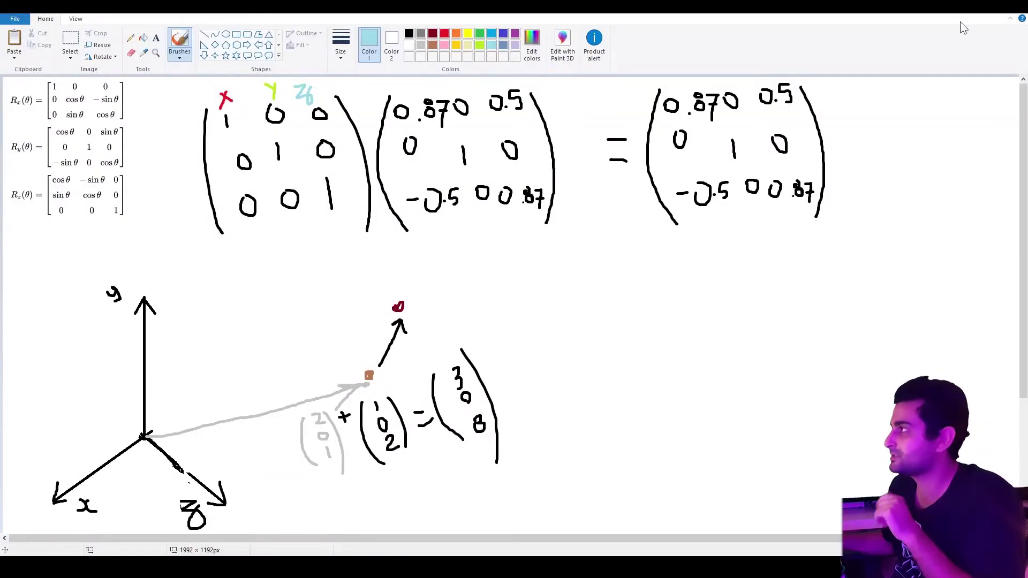
key(alt+Tab)
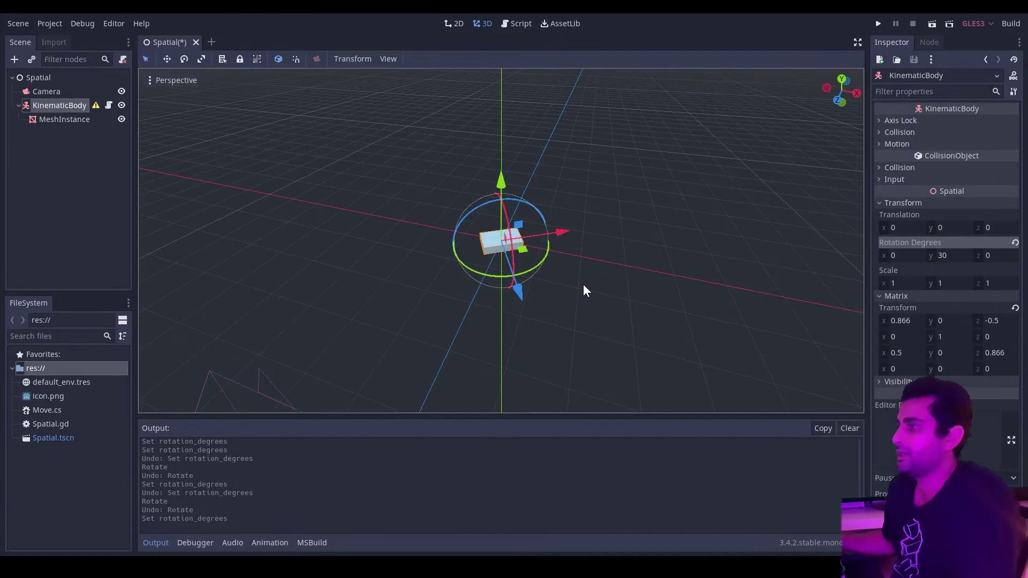
click(547, 265)
click(501, 241)
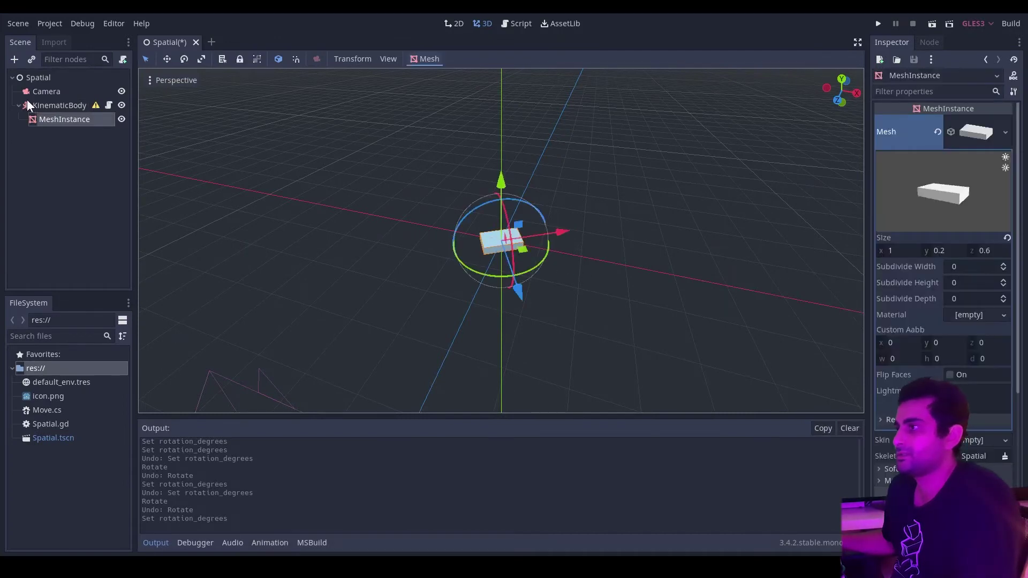
click(58, 105)
middle_drag(317, 197, 583, 262)
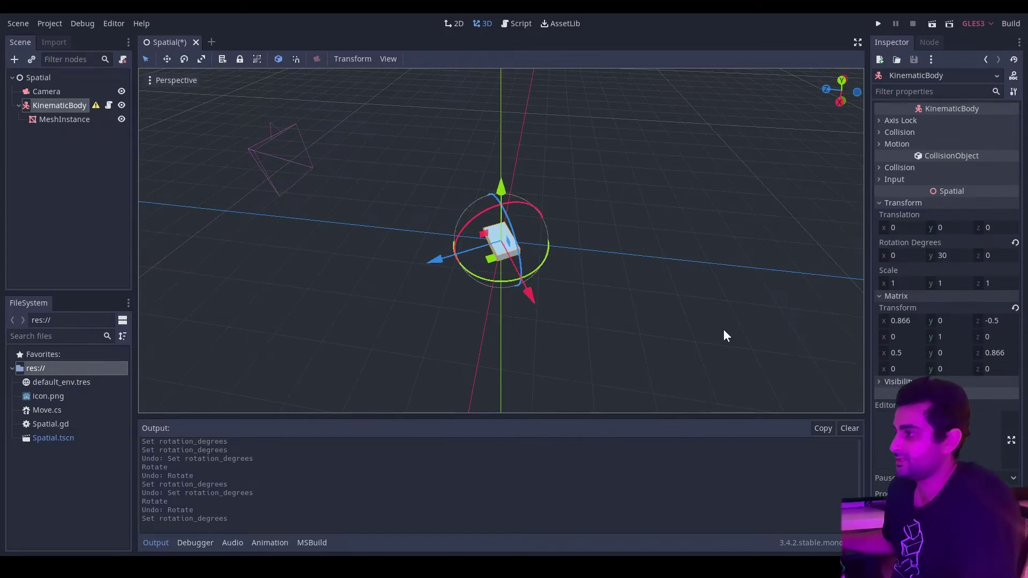
middle_drag(554, 308, 476, 283)
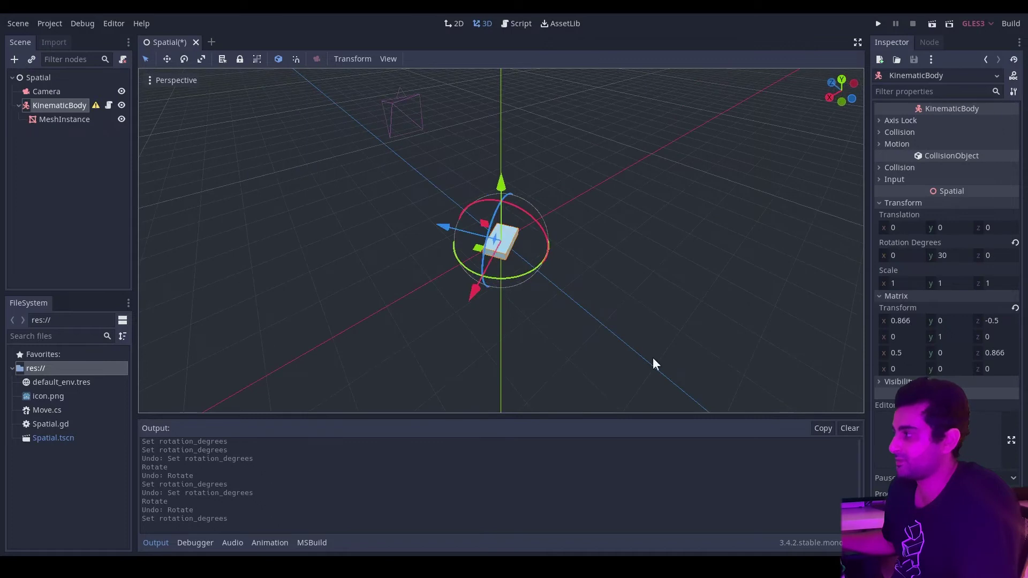
middle_drag(688, 332, 668, 213)
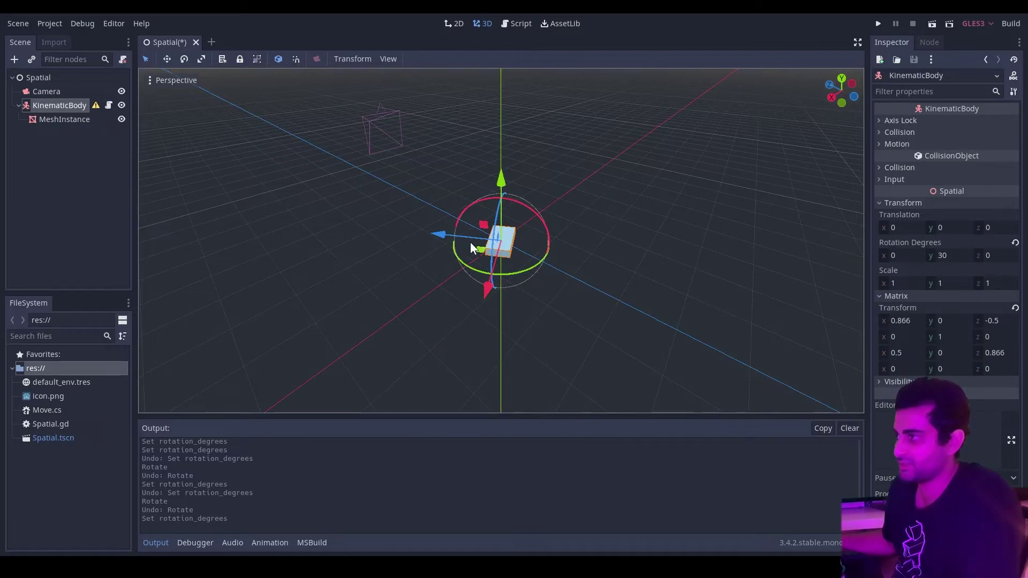
click(644, 299)
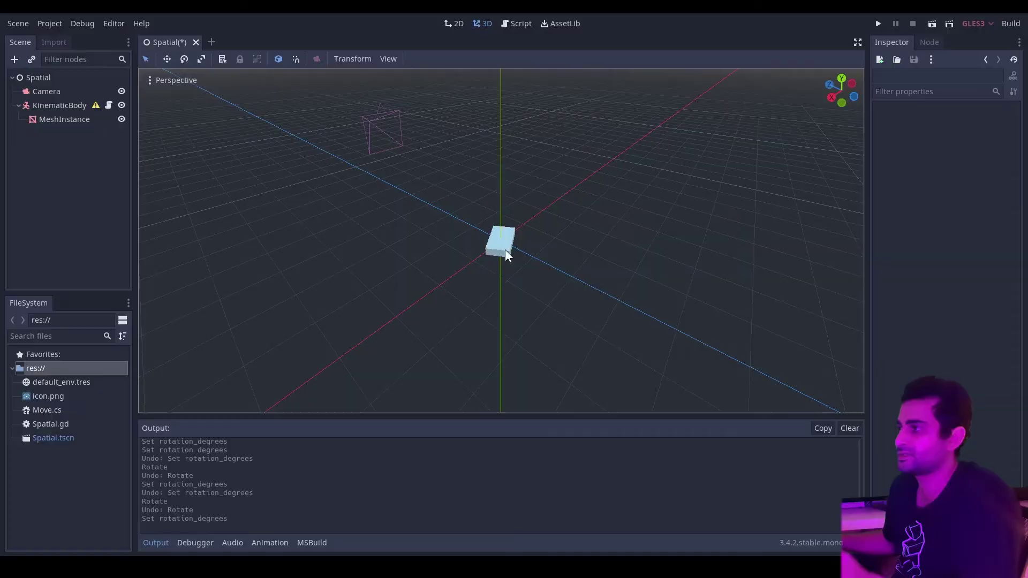
key(alt+Tab)
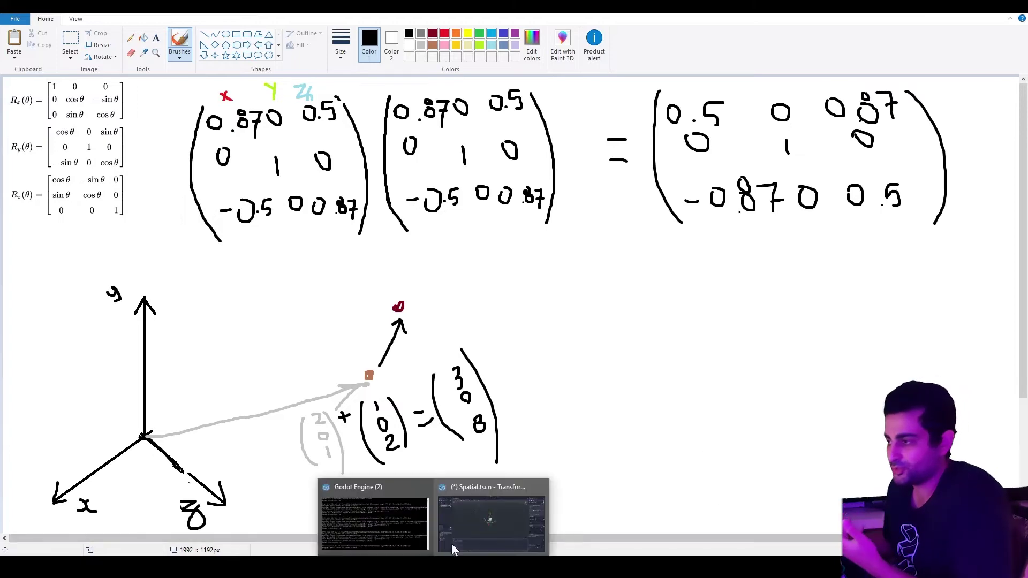
Append +30 to the KinematicBody's Y rotation in Godot, making it 60 degrees.
click(474, 525)
click(956, 251)
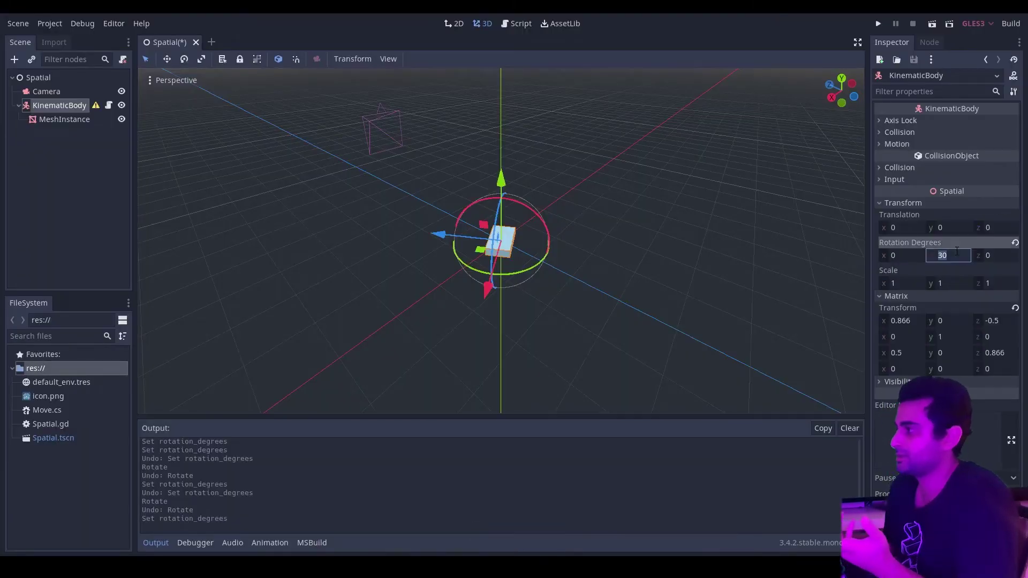
click(957, 251)
text(+)
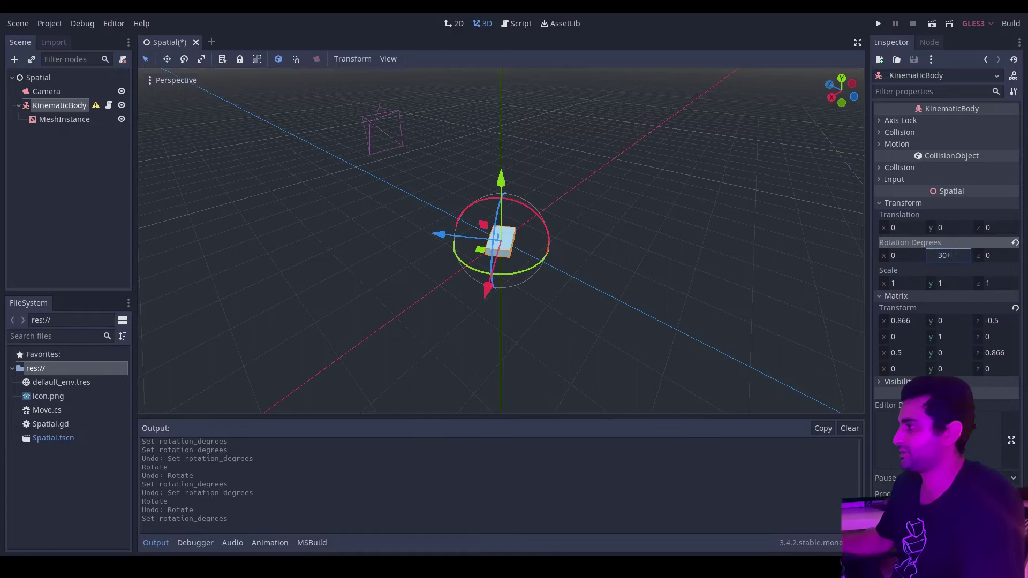
text(30)
key(Return)
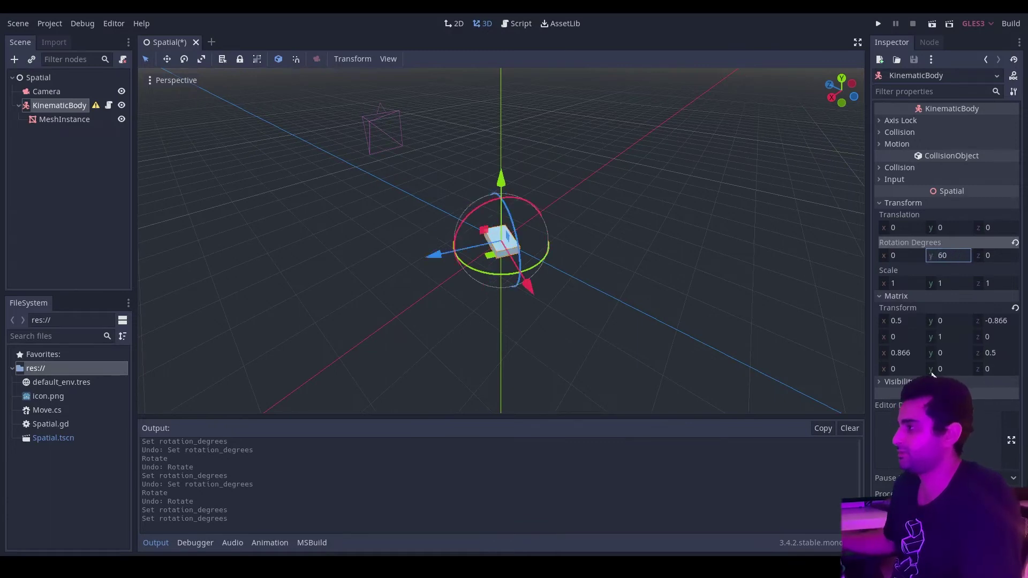